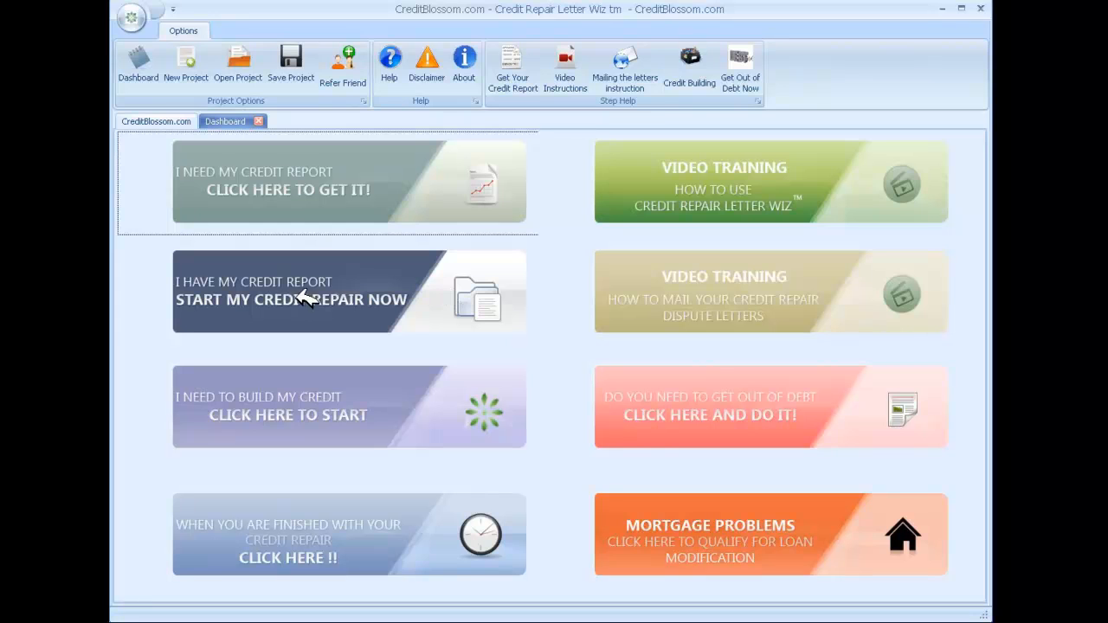
Start a new credit repair project, add the saved credit report file, and continue to identifying disputes.
{"action": "left_click", "coordinate": [334, 290]}
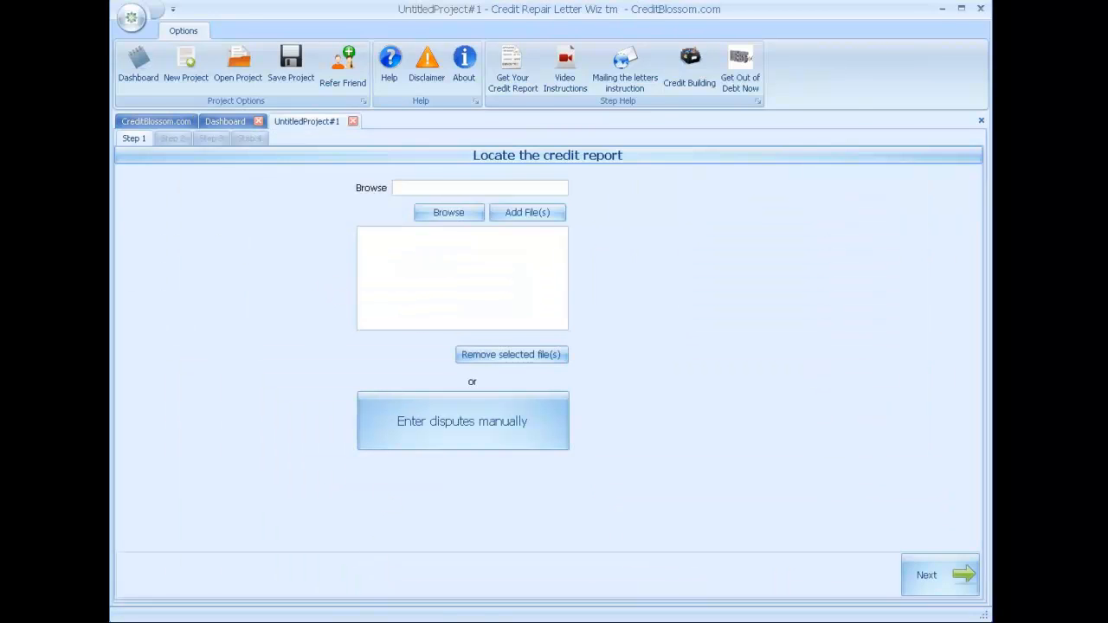
{"action": "left_click", "coordinate": [924, 560]}
{"action": "left_click", "coordinate": [469, 214]}
{"action": "double_click", "coordinate": [449, 230]}
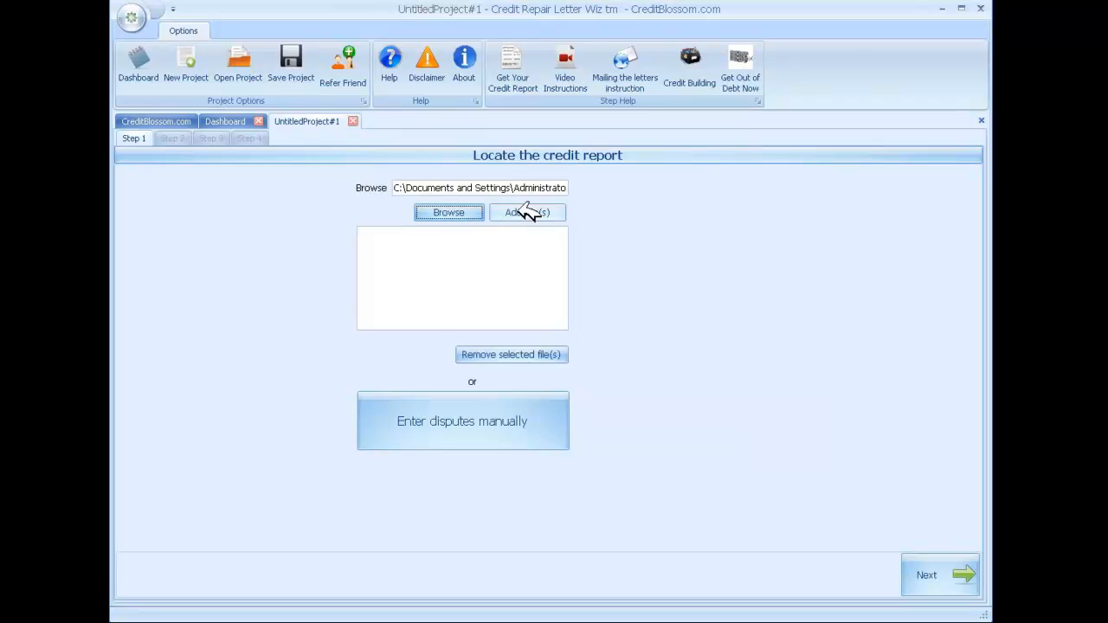
{"action": "left_click", "coordinate": [533, 212]}
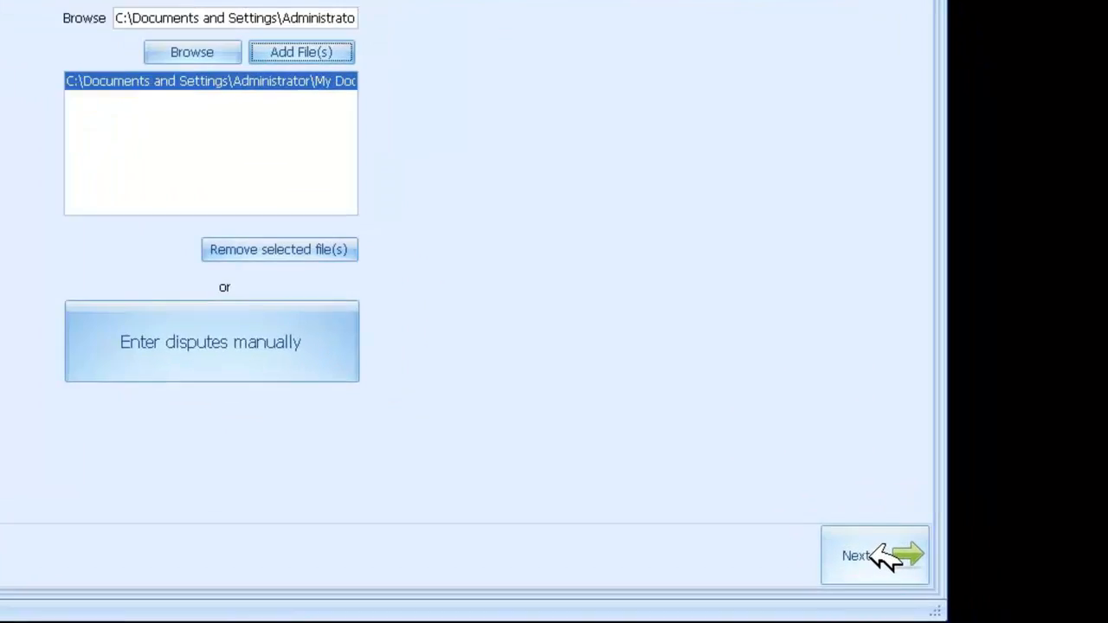
{"action": "left_click", "coordinate": [874, 546]}
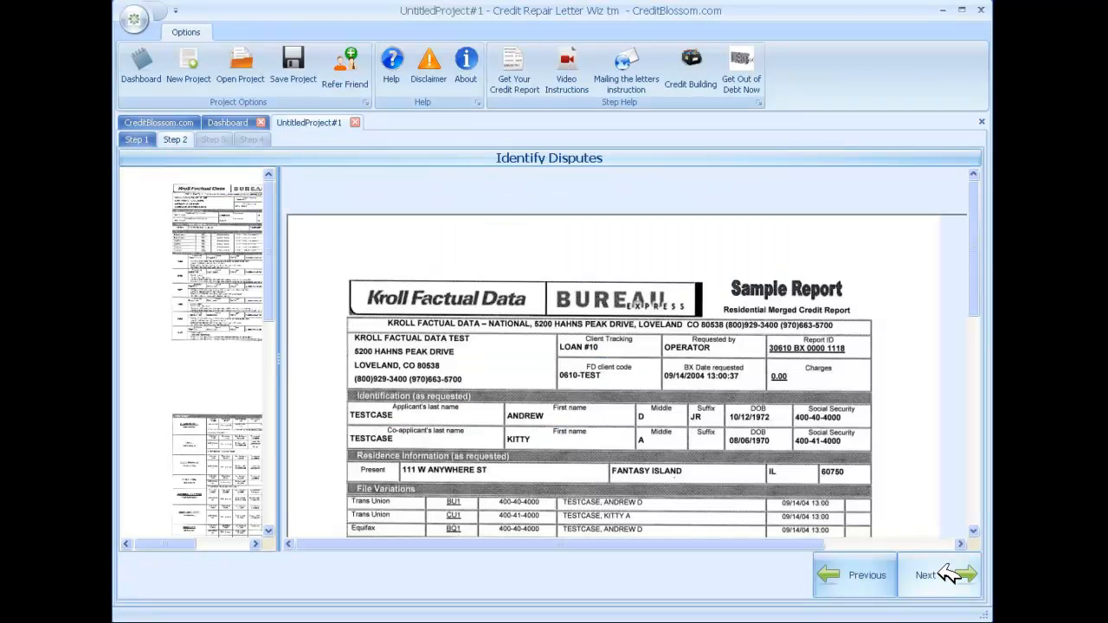
Widen the page thumbnail pane and look through the pages of the credit report.
{"action": "left_click_drag", "start_coordinate": [281, 358], "coordinate": [317, 346]}
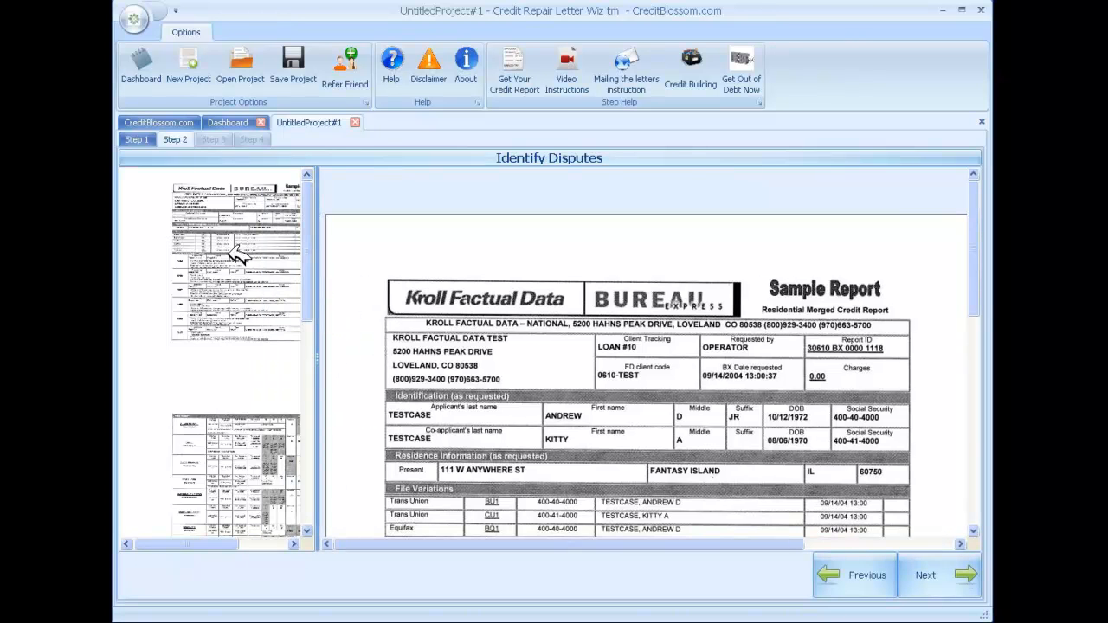
{"action": "left_click_drag", "start_coordinate": [308, 219], "coordinate": [309, 192]}
{"action": "left_click", "coordinate": [242, 472]}
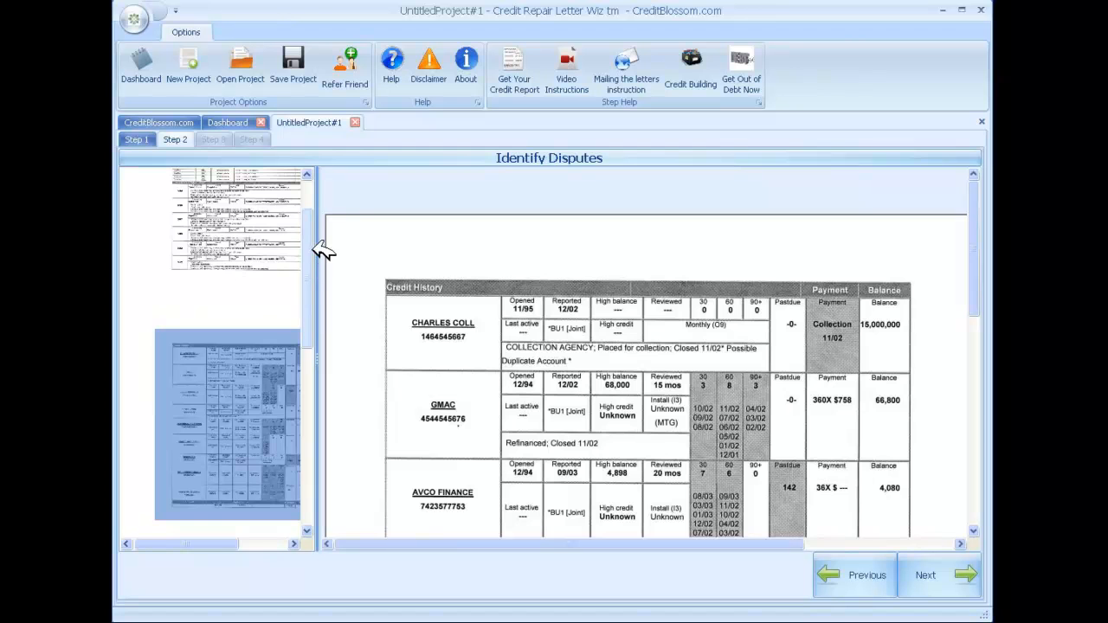
{"action": "left_click_drag", "start_coordinate": [307, 254], "coordinate": [311, 379]}
{"action": "left_click", "coordinate": [240, 342]}
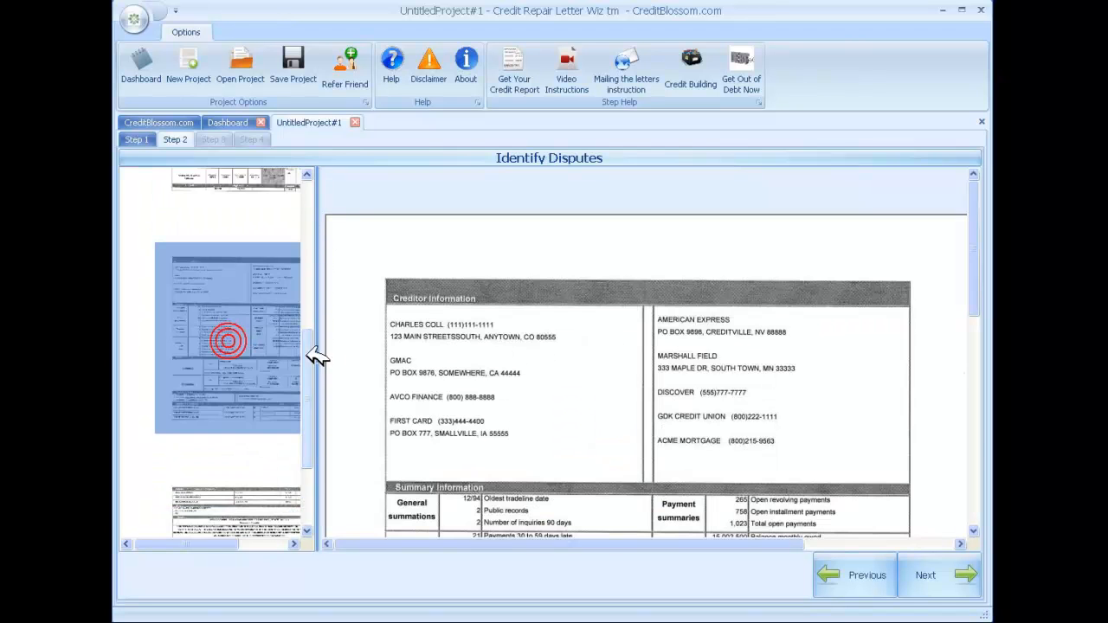
{"action": "scroll", "coordinate": [312, 355], "scroll_direction": "down", "scroll_amount": 3}
{"action": "left_click", "coordinate": [255, 394]}
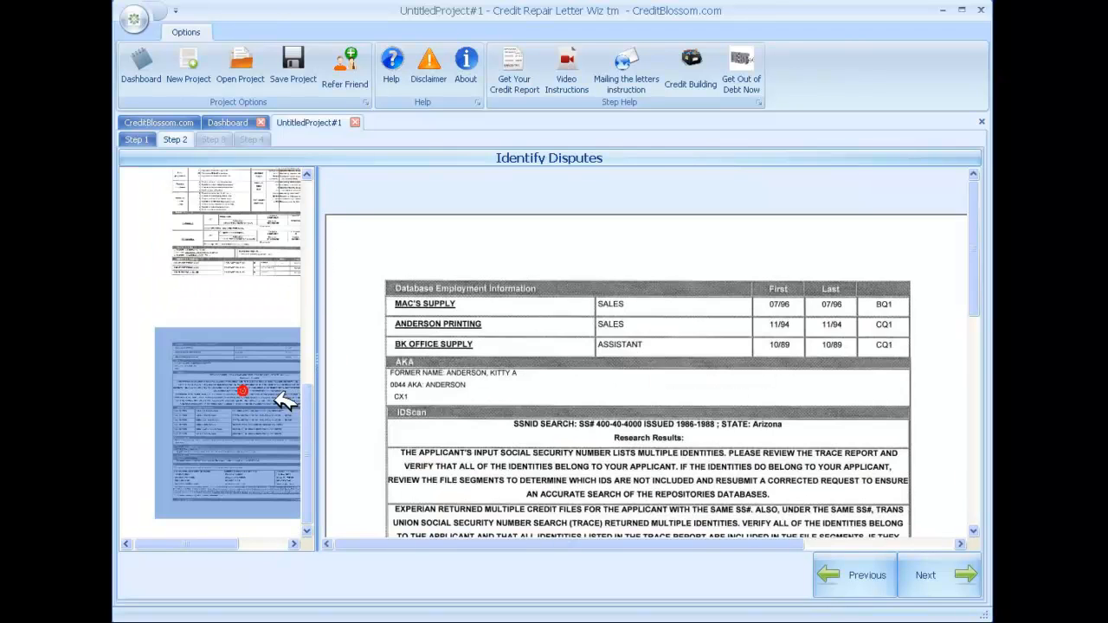
{"action": "left_click_drag", "start_coordinate": [315, 413], "coordinate": [312, 210]}
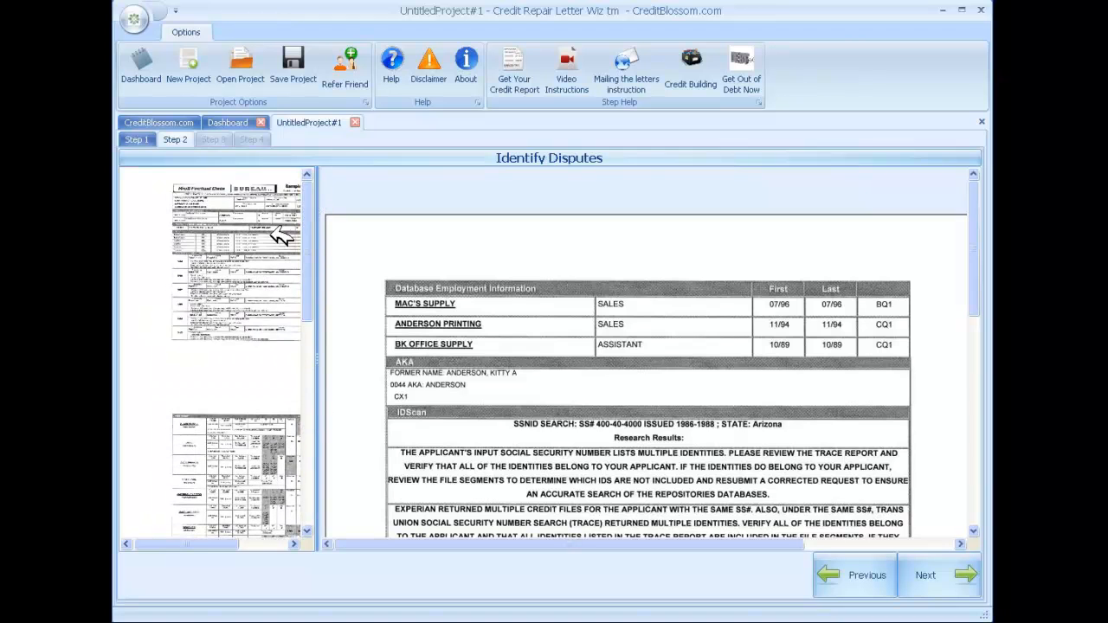
{"action": "left_click", "coordinate": [258, 239]}
Mark the name and number of the collection account heading the Credit History page as an Account Dispute.
{"action": "scroll", "coordinate": [308, 219], "scroll_direction": "down", "scroll_amount": 2}
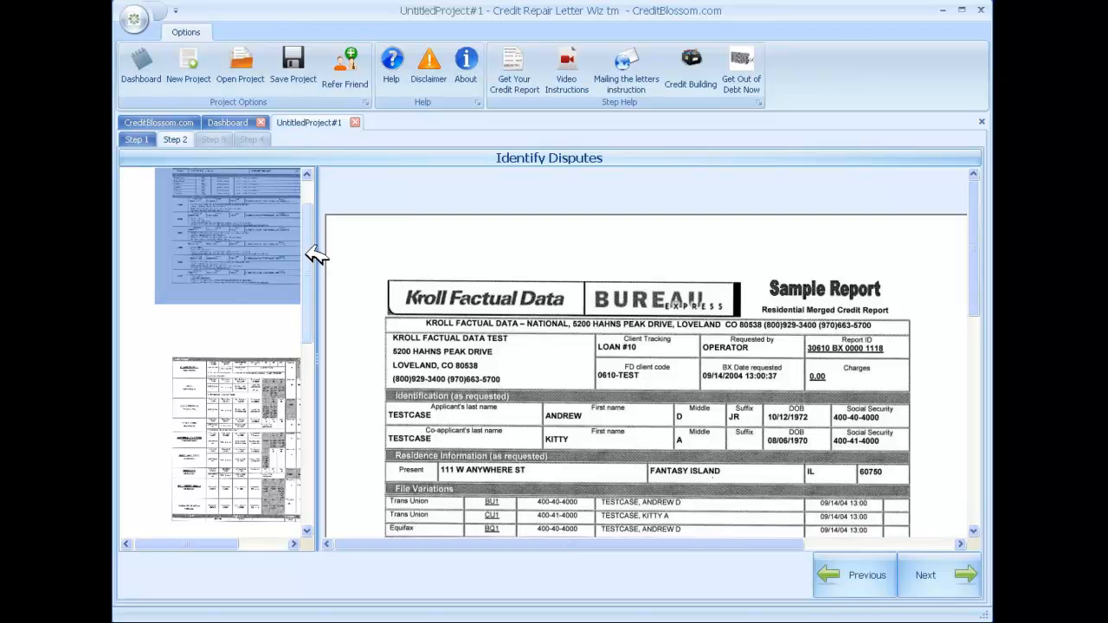
{"action": "scroll", "coordinate": [313, 251], "scroll_direction": "down", "scroll_amount": 3}
{"action": "left_click", "coordinate": [236, 314]}
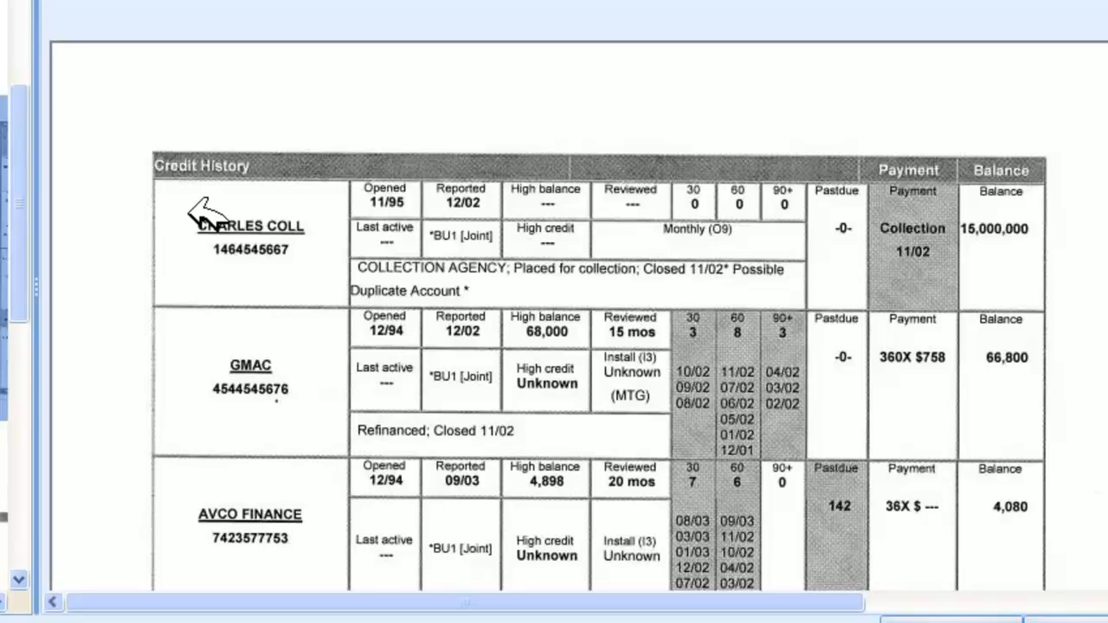
{"action": "left_click_drag", "start_coordinate": [187, 212], "coordinate": [324, 265]}
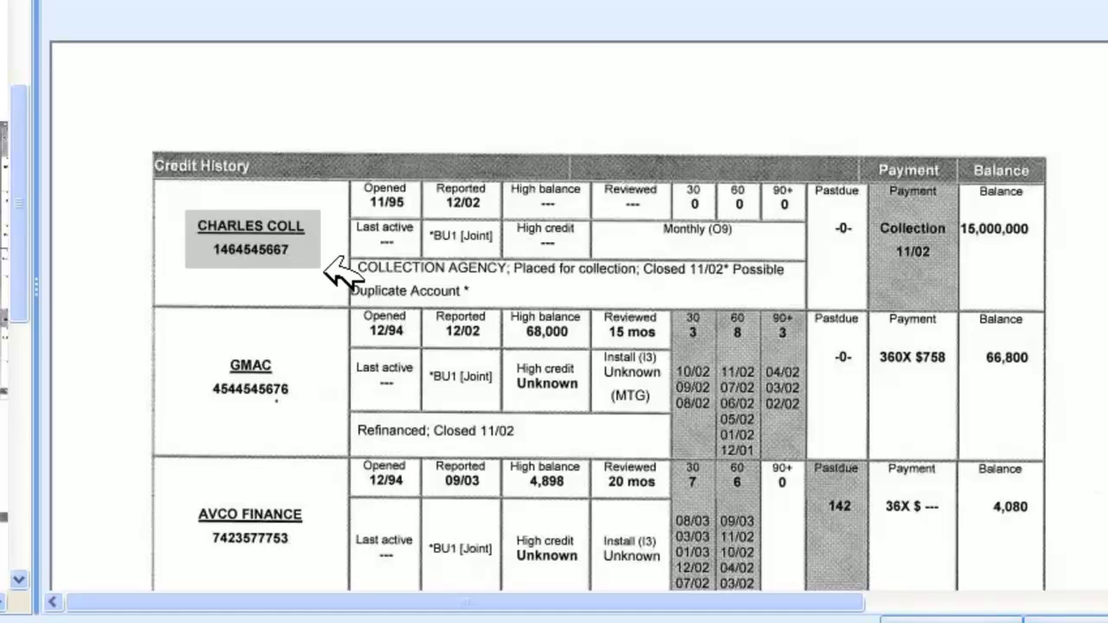
{"action": "left_click", "coordinate": [325, 265]}
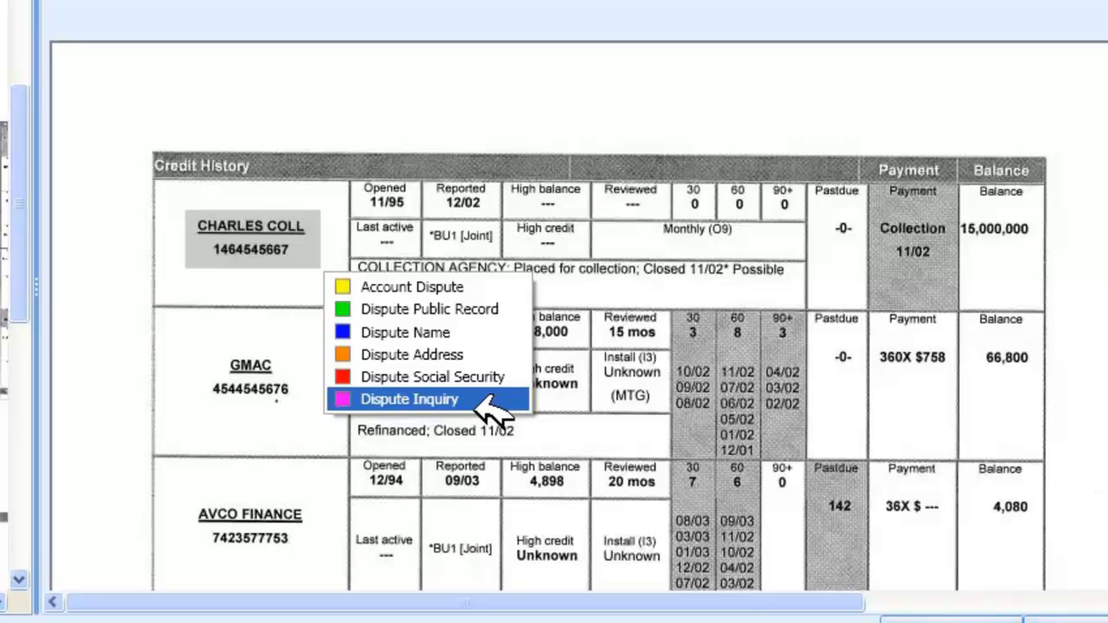
{"action": "left_click", "coordinate": [437, 288]}
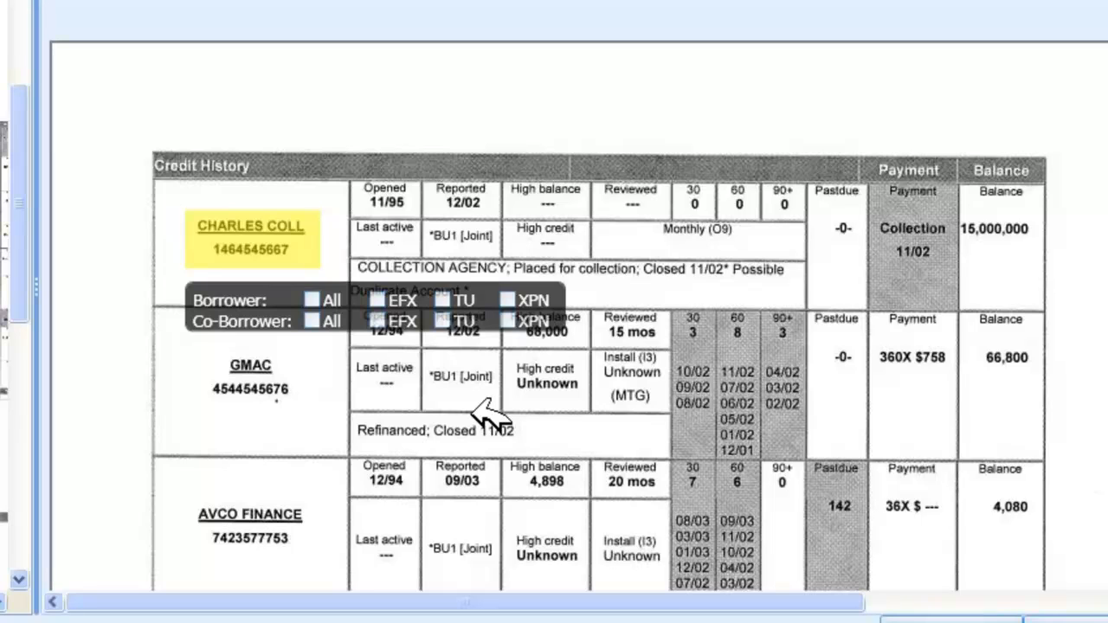
Assign the collection account dispute to all three bureaus, EFX, TU and XPN, for both Borrower and Co-Borrower.
{"action": "left_click", "coordinate": [443, 299]}
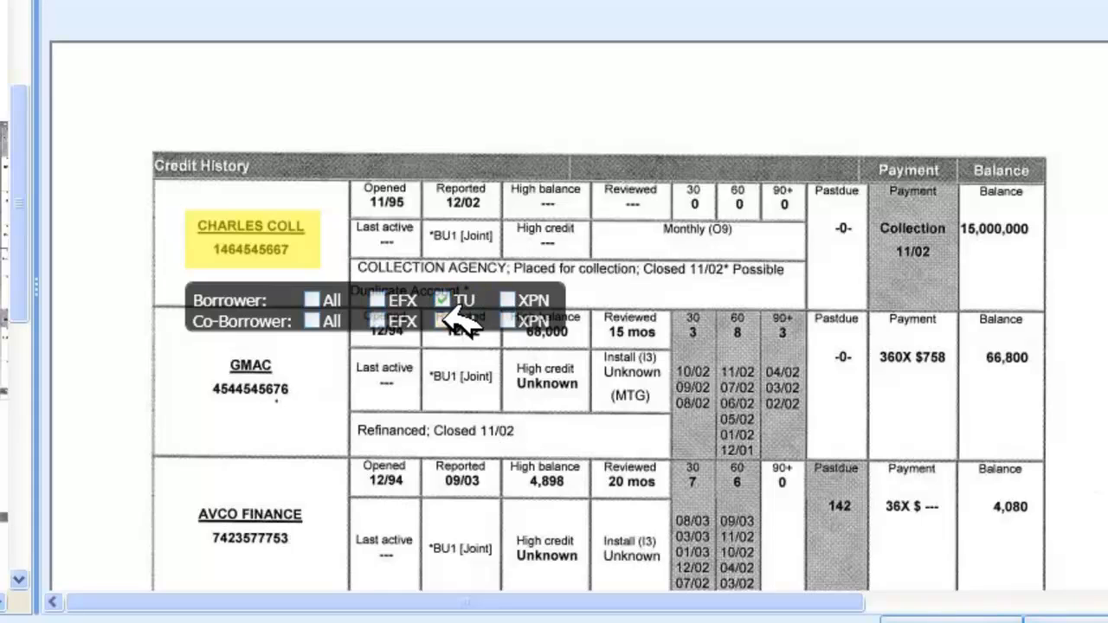
{"action": "left_click", "coordinate": [445, 320]}
{"action": "left_click", "coordinate": [313, 300]}
{"action": "left_click", "coordinate": [312, 322]}
{"action": "left_click", "coordinate": [313, 299]}
{"action": "left_click", "coordinate": [312, 322]}
{"action": "left_click", "coordinate": [378, 300]}
{"action": "left_click", "coordinate": [377, 322]}
{"action": "left_click", "coordinate": [313, 299]}
{"action": "left_click", "coordinate": [312, 321]}
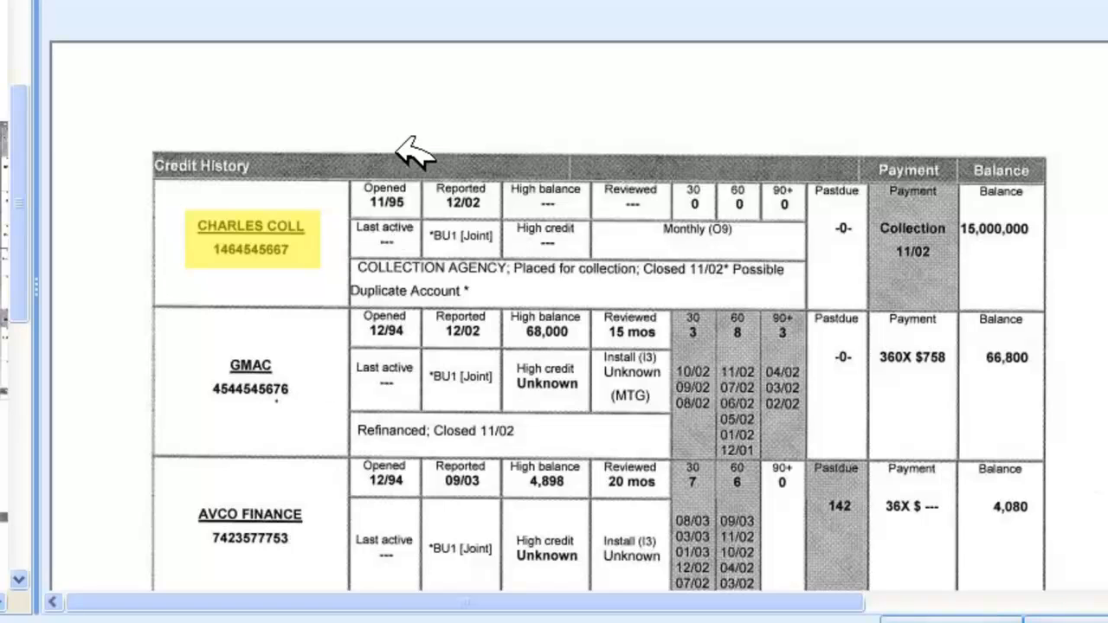
Mark the Judgment's docket number under Public Records as a public record dispute.
{"action": "scroll", "coordinate": [415, 138], "scroll_direction": "down", "scroll_amount": 5}
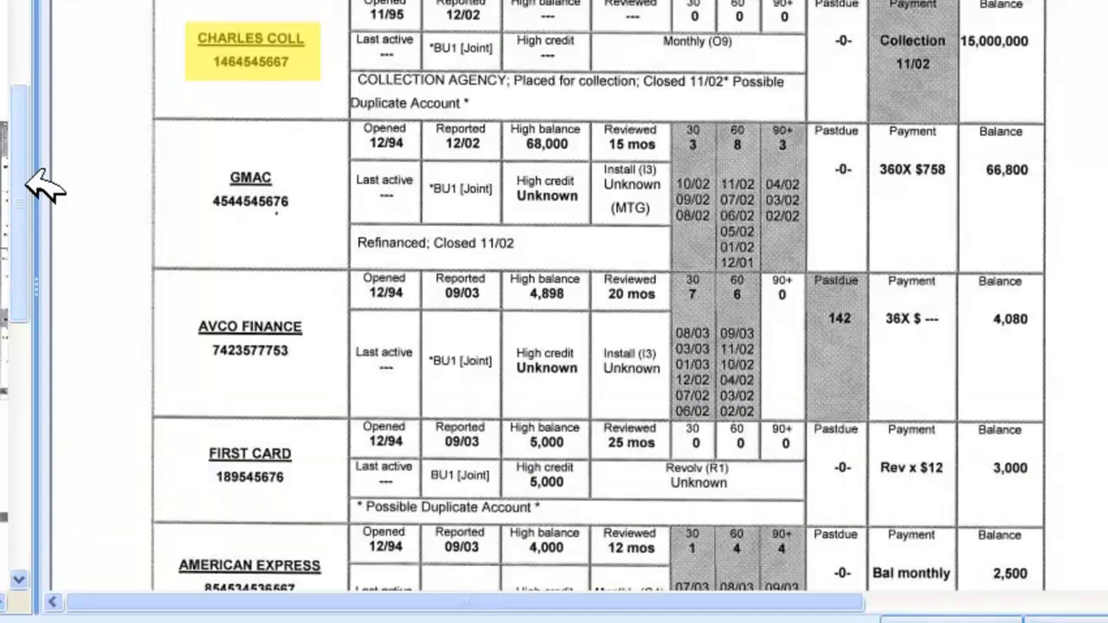
{"action": "left_click_drag", "start_coordinate": [20, 140], "coordinate": [24, 267]}
{"action": "left_click", "coordinate": [3, 272]}
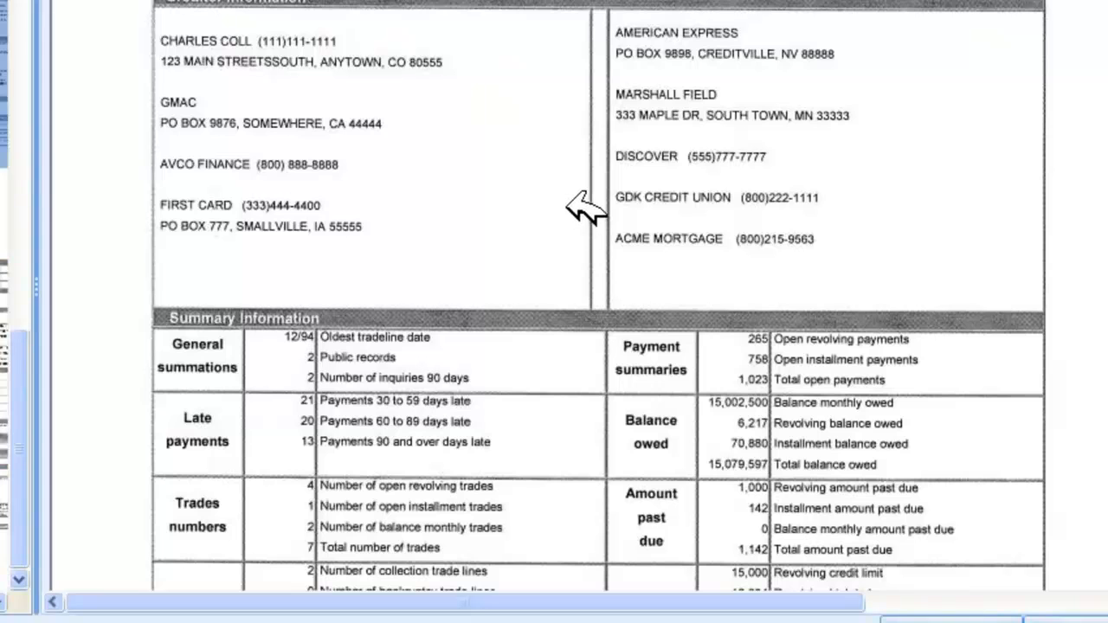
{"action": "scroll", "coordinate": [561, 206], "scroll_direction": "down", "scroll_amount": 13}
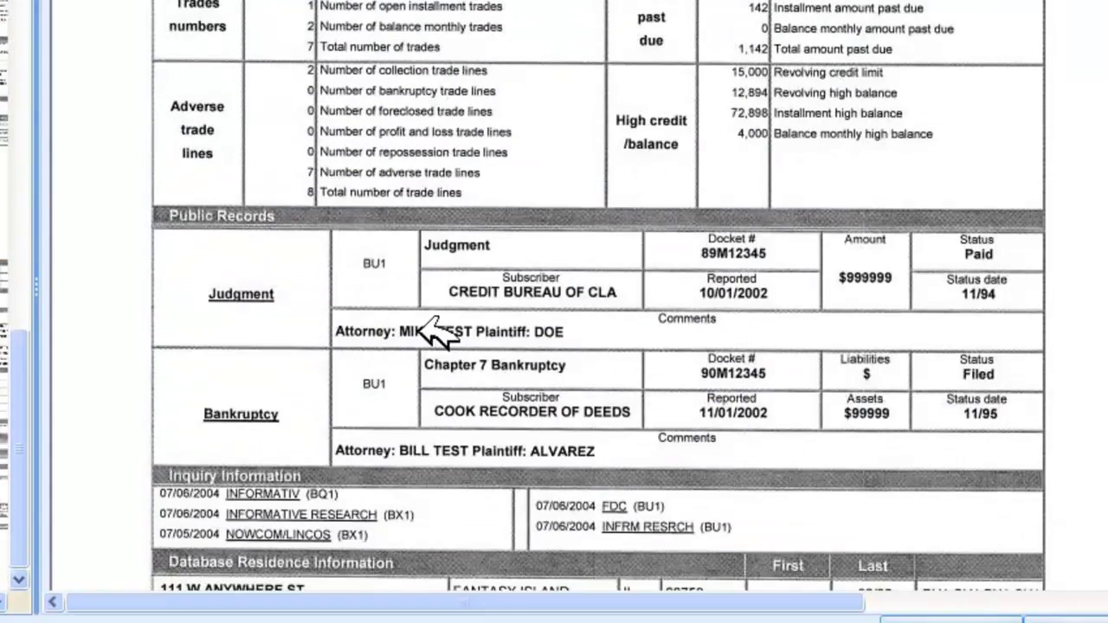
{"action": "left_click_drag", "start_coordinate": [697, 245], "coordinate": [784, 264]}
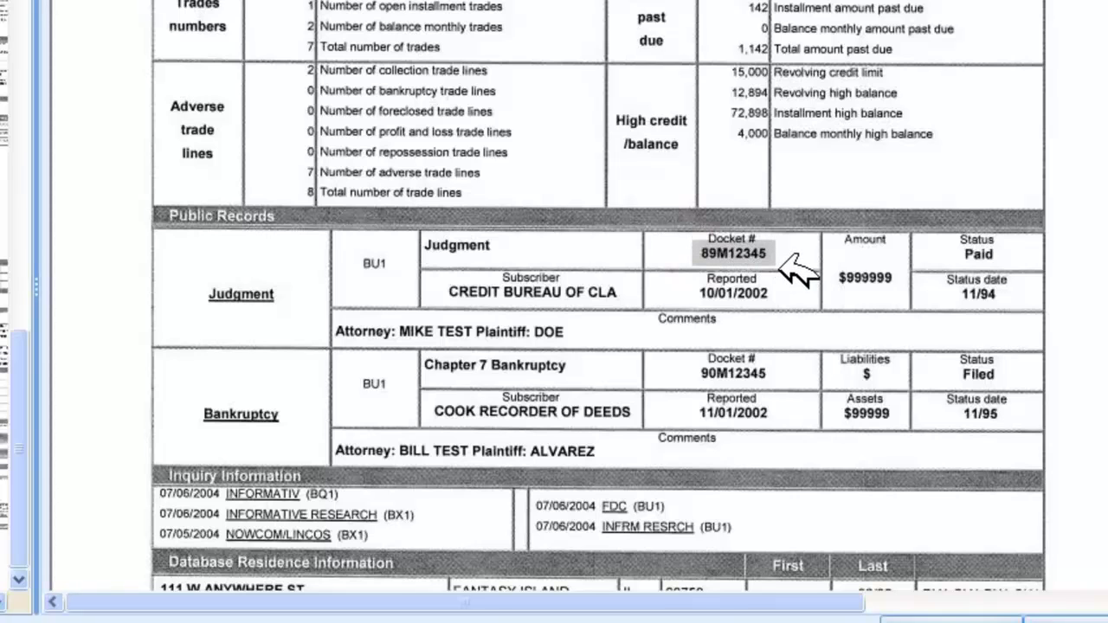
{"action": "right_click", "coordinate": [781, 257]}
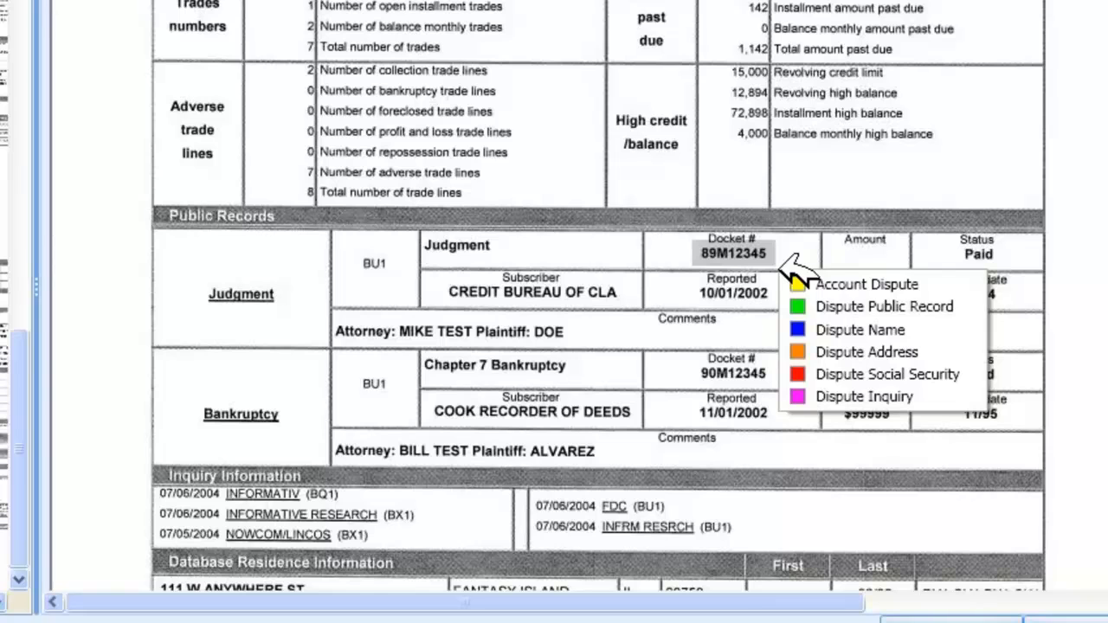
{"action": "left_click", "coordinate": [908, 306]}
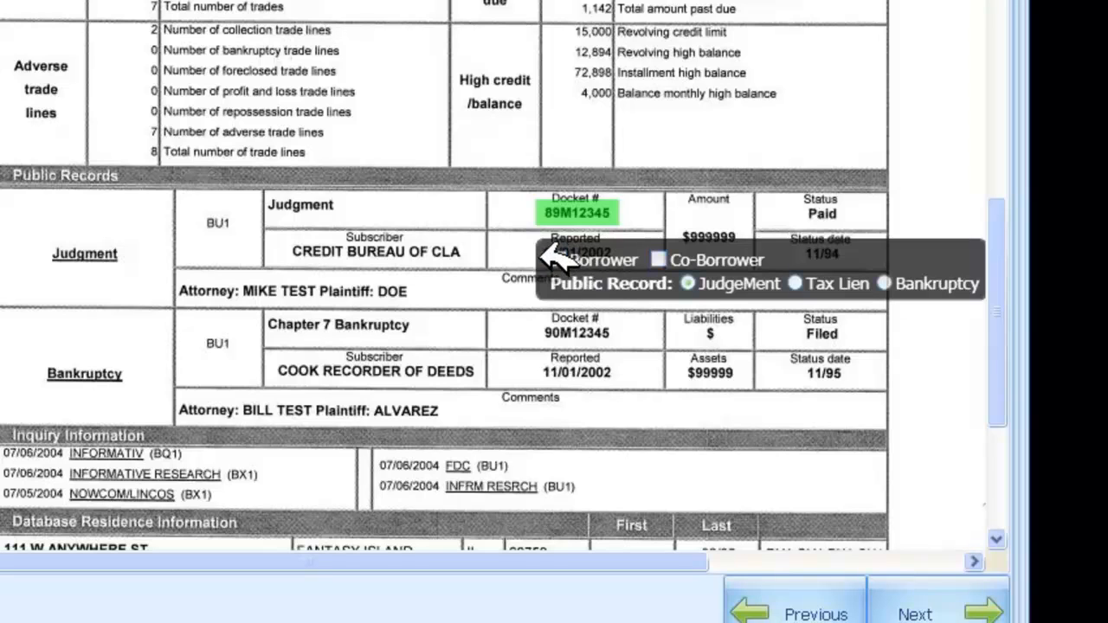
Assign the judgment dispute to both Borrower and Co-Borrower, with JudgeMent as the public record type.
{"action": "left_click", "coordinate": [558, 258]}
{"action": "left_click", "coordinate": [659, 258]}
{"action": "left_click", "coordinate": [539, 213]}
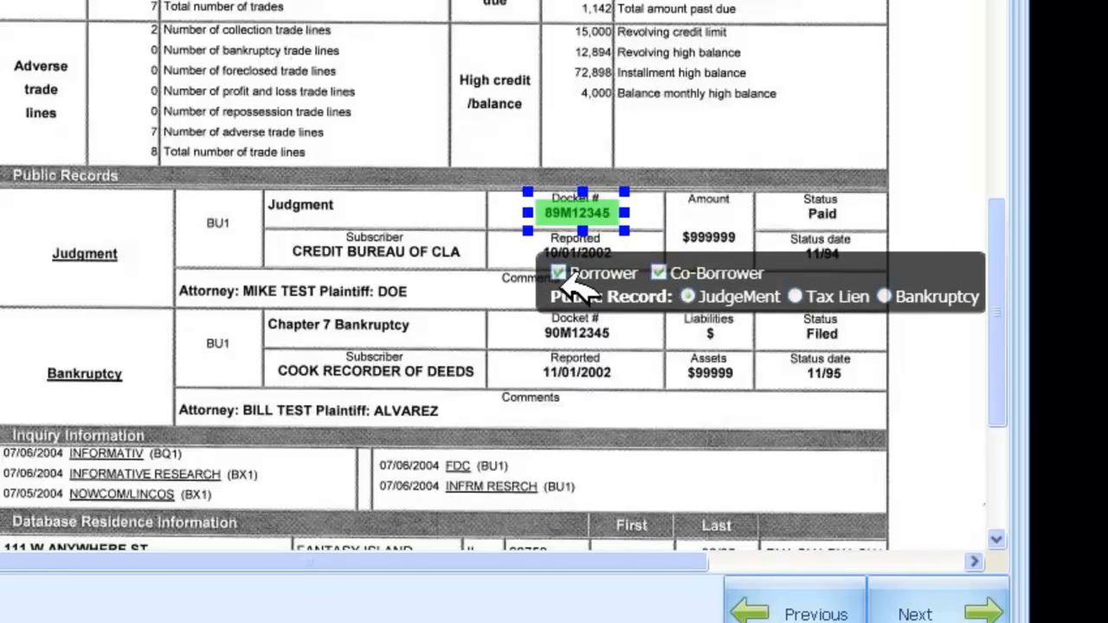
{"action": "left_click", "coordinate": [794, 296]}
{"action": "left_click", "coordinate": [883, 296]}
{"action": "left_click", "coordinate": [690, 295]}
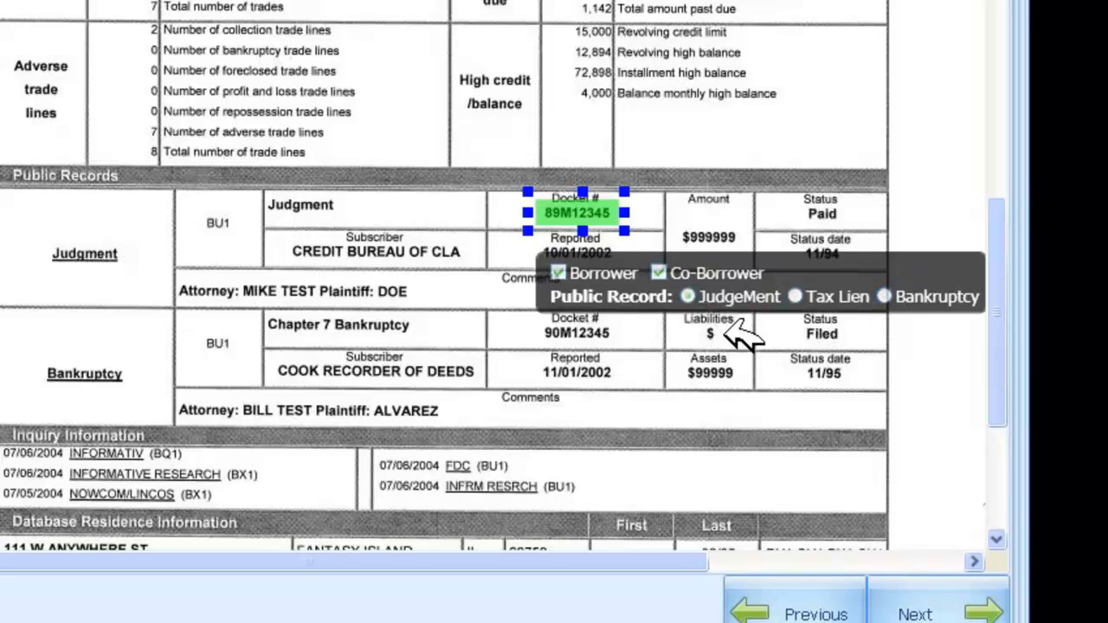
{"action": "left_click", "coordinate": [660, 338]}
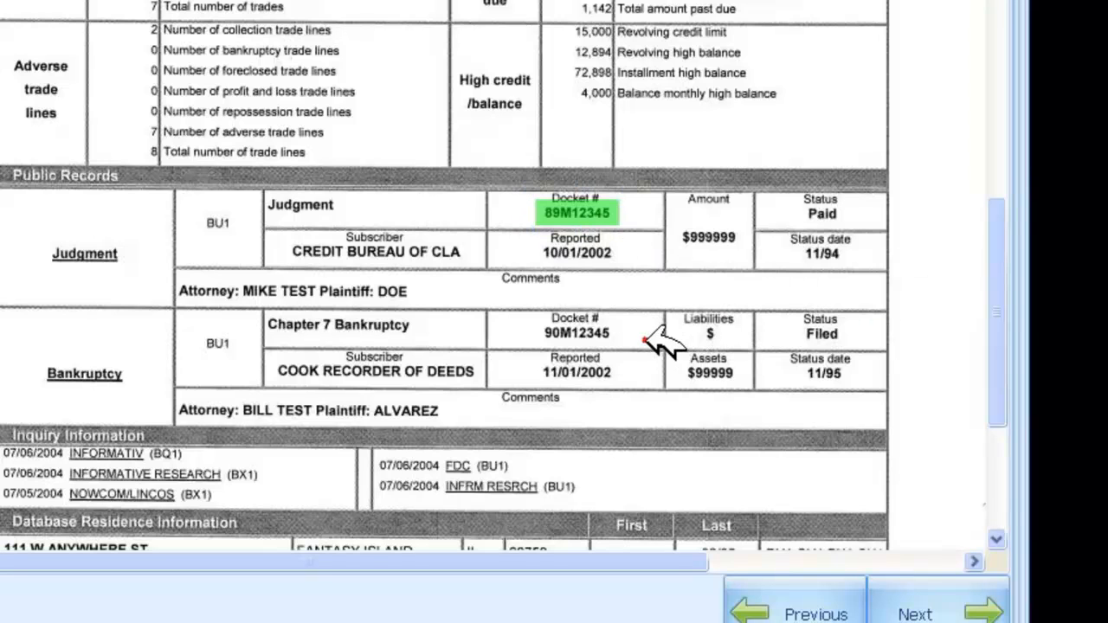
Mark the Chapter 7 Bankruptcy's docket number as a public record dispute of type Bankruptcy for both Borrower and Co-Borrower.
{"action": "left_click", "coordinate": [539, 321]}
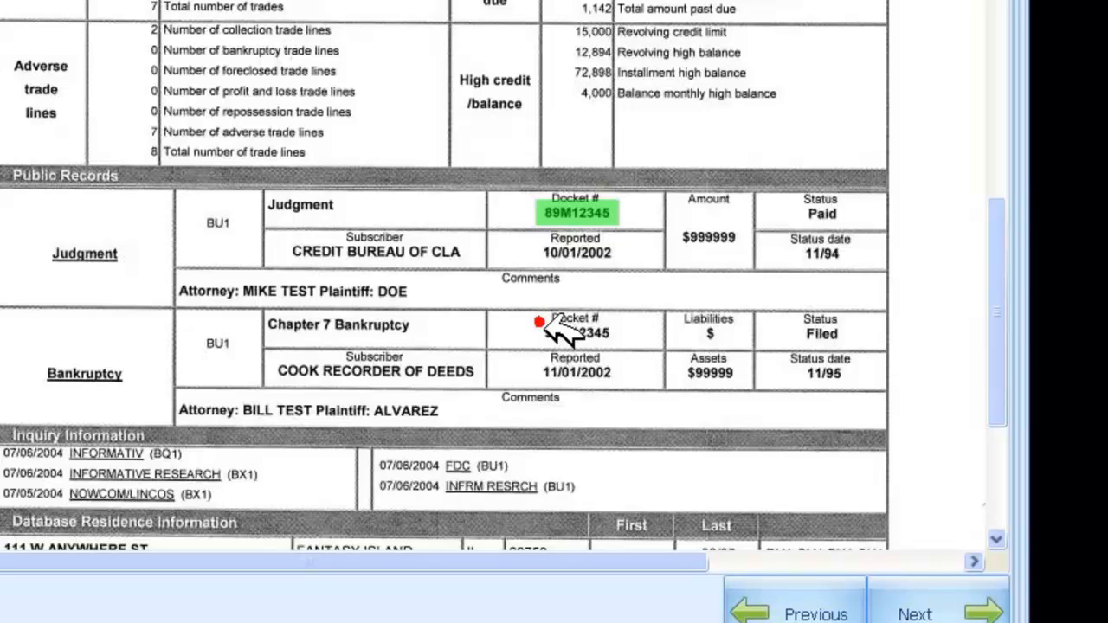
{"action": "right_click", "coordinate": [632, 350]}
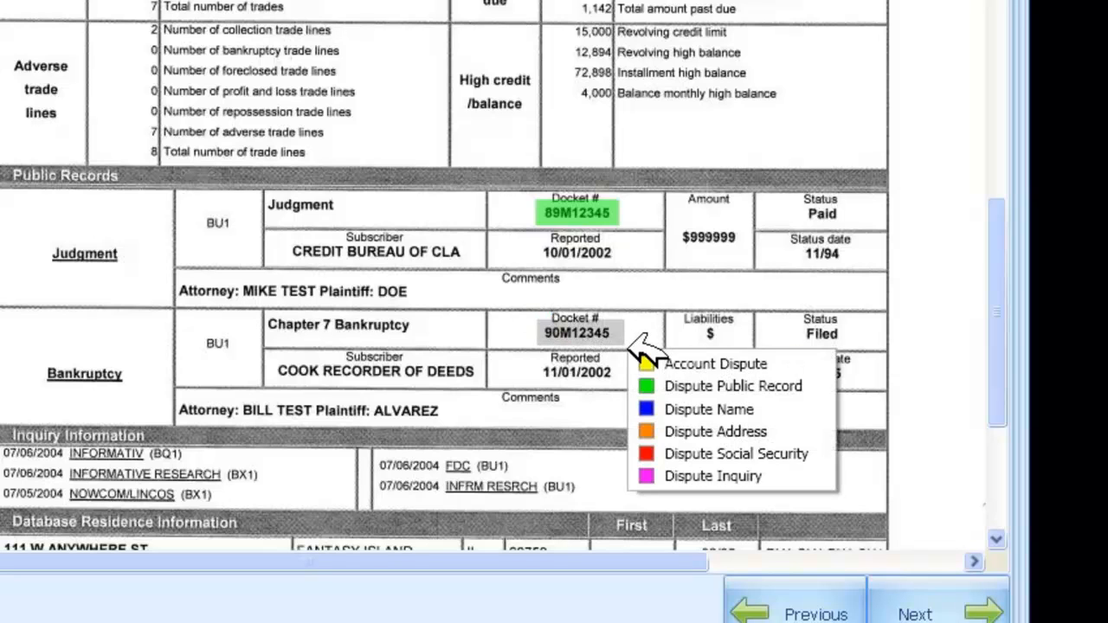
{"action": "left_click", "coordinate": [722, 383]}
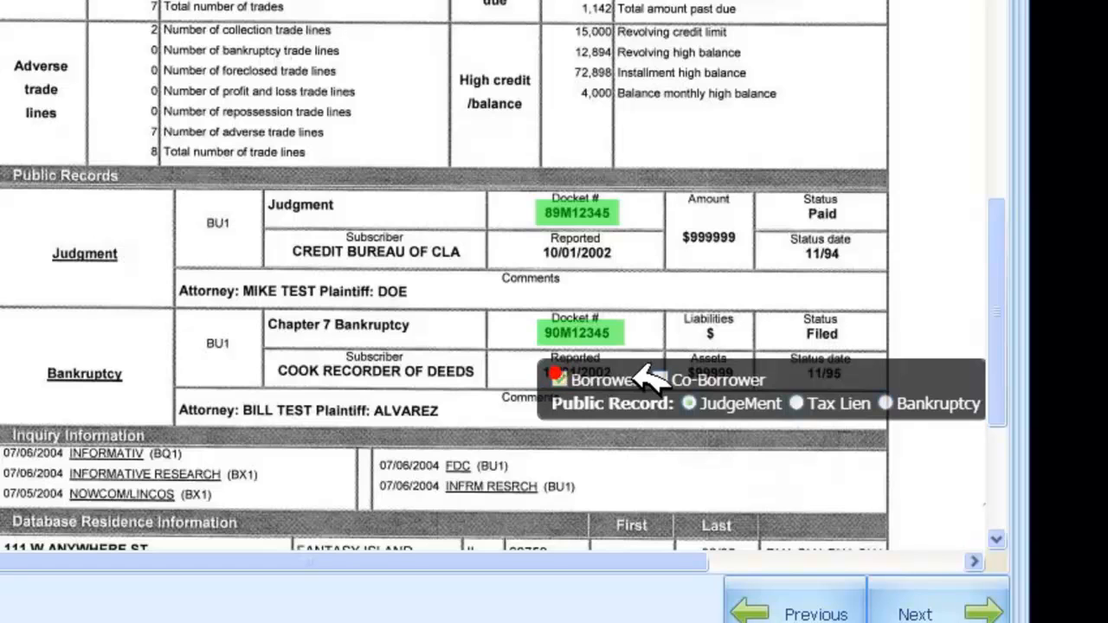
{"action": "left_click", "coordinate": [660, 379]}
{"action": "left_click", "coordinate": [885, 403]}
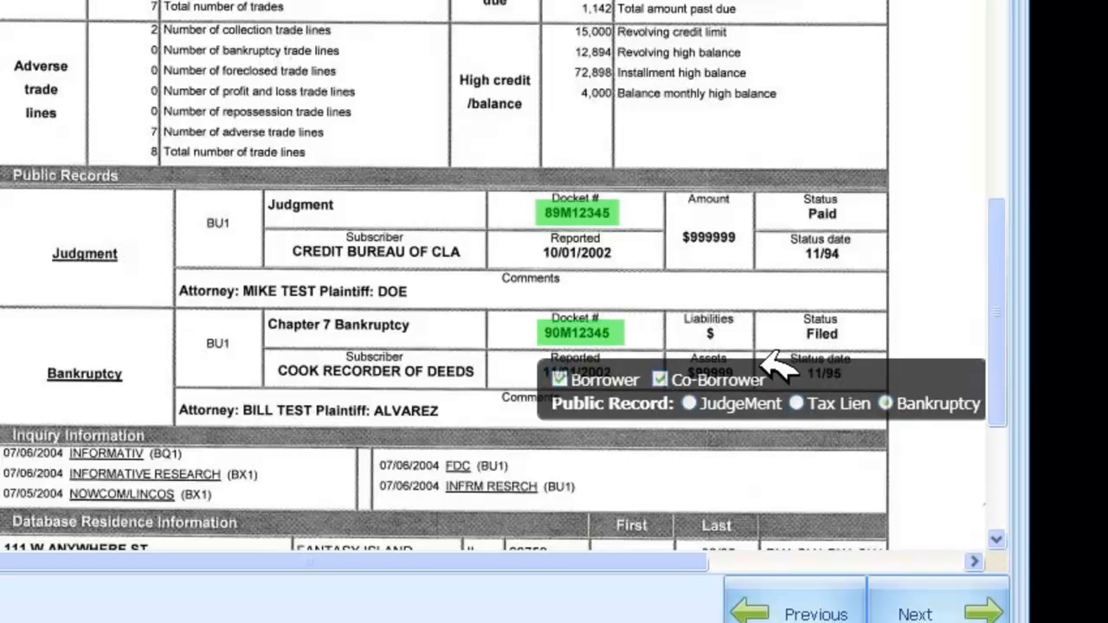
{"action": "left_click", "coordinate": [629, 325]}
{"action": "left_click", "coordinate": [117, 215]}
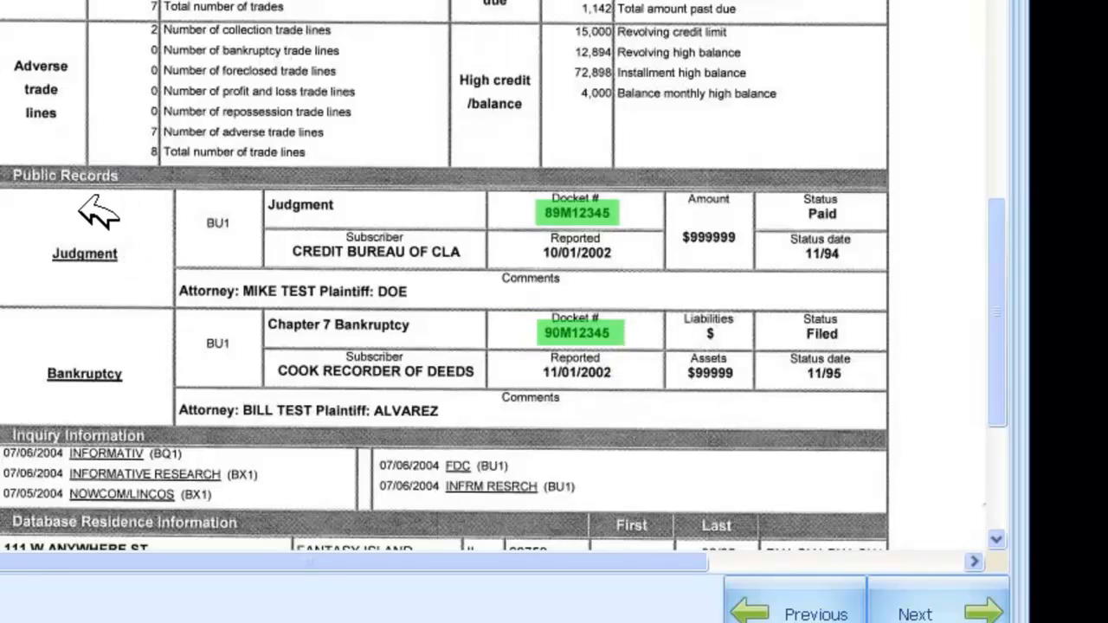
{"action": "left_click", "coordinate": [582, 328]}
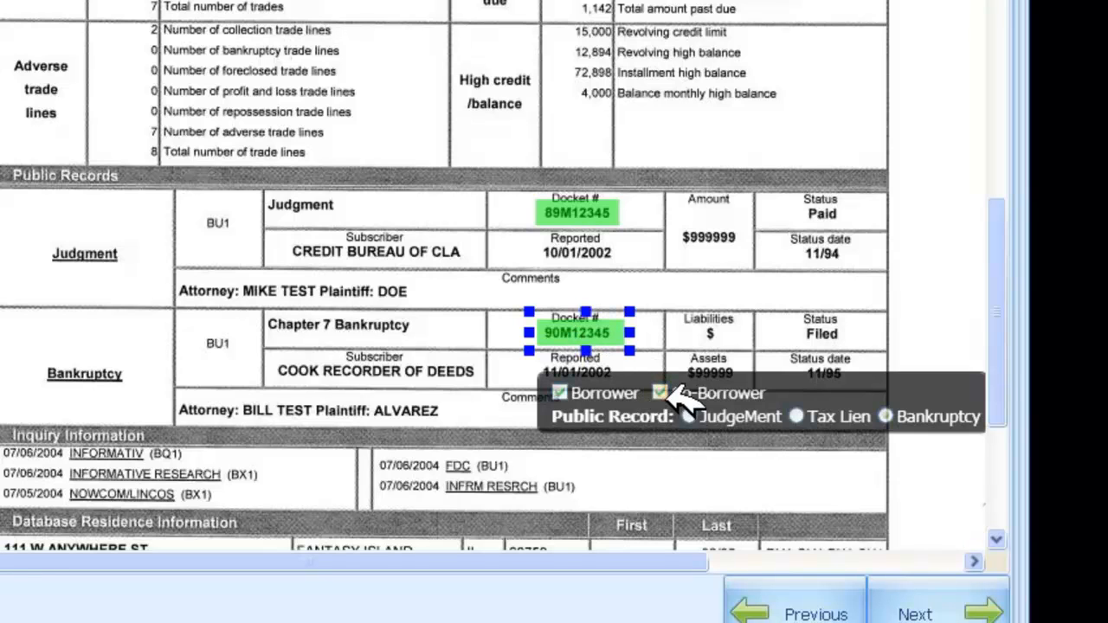
{"action": "left_click", "coordinate": [736, 236]}
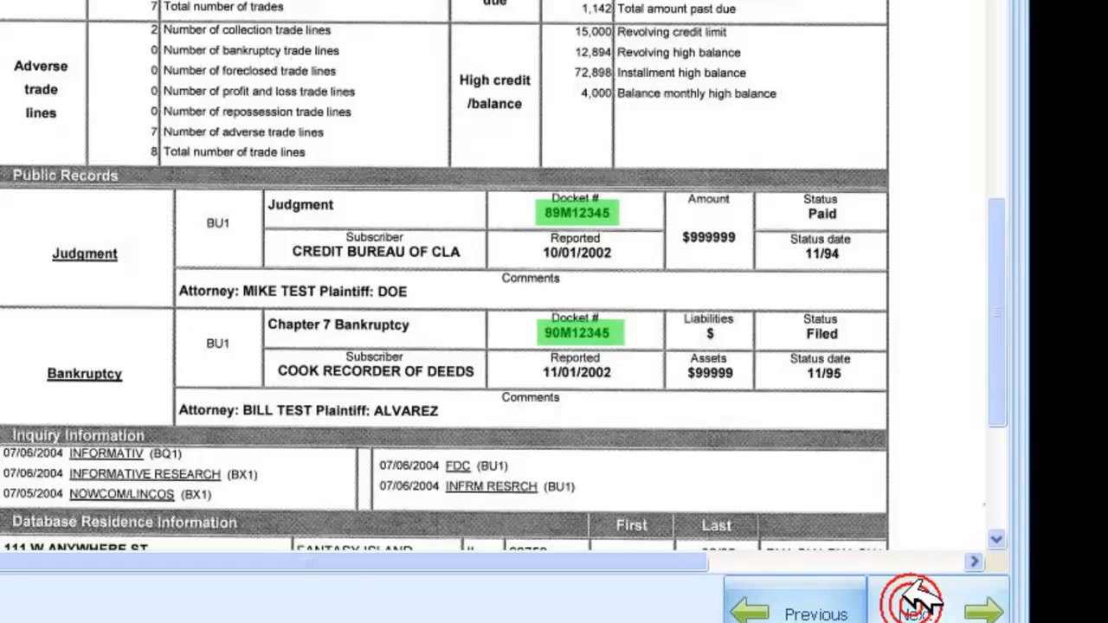
Proceed to verifying the disputes and borrower information, and open the account disputes.
{"action": "left_click", "coordinate": [915, 610]}
{"action": "left_click", "coordinate": [210, 204]}
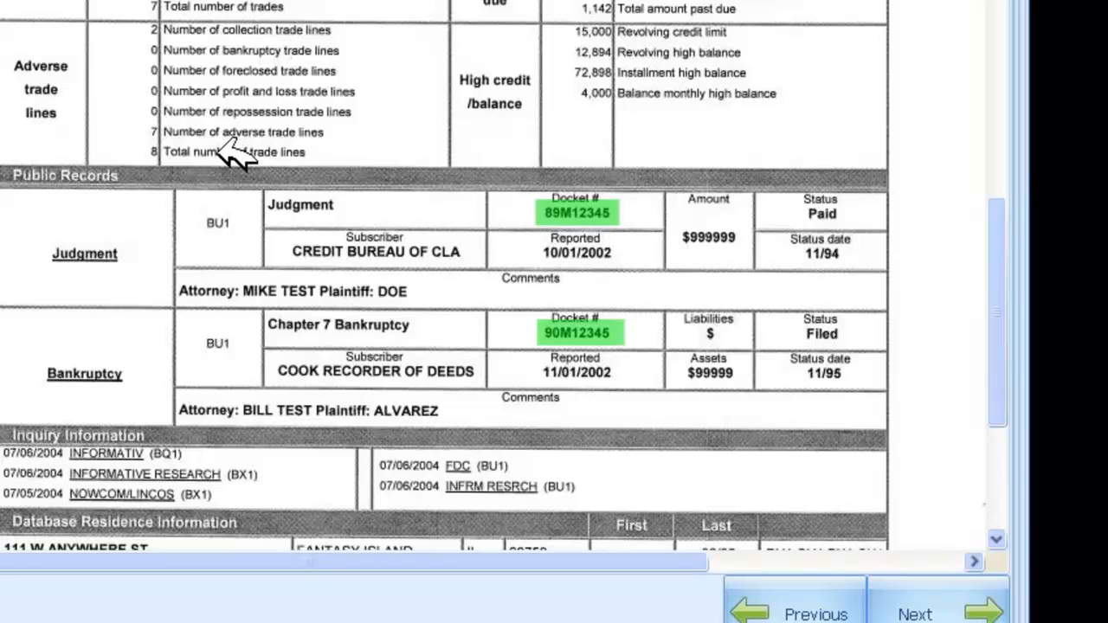
{"action": "left_click", "coordinate": [927, 607]}
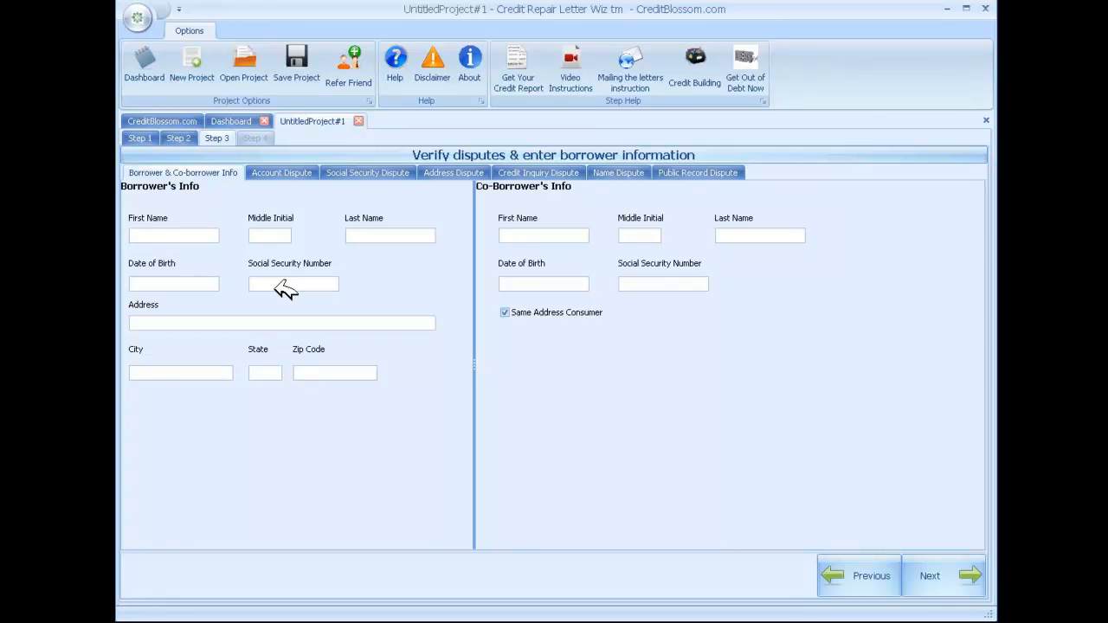
{"action": "left_click", "coordinate": [293, 172]}
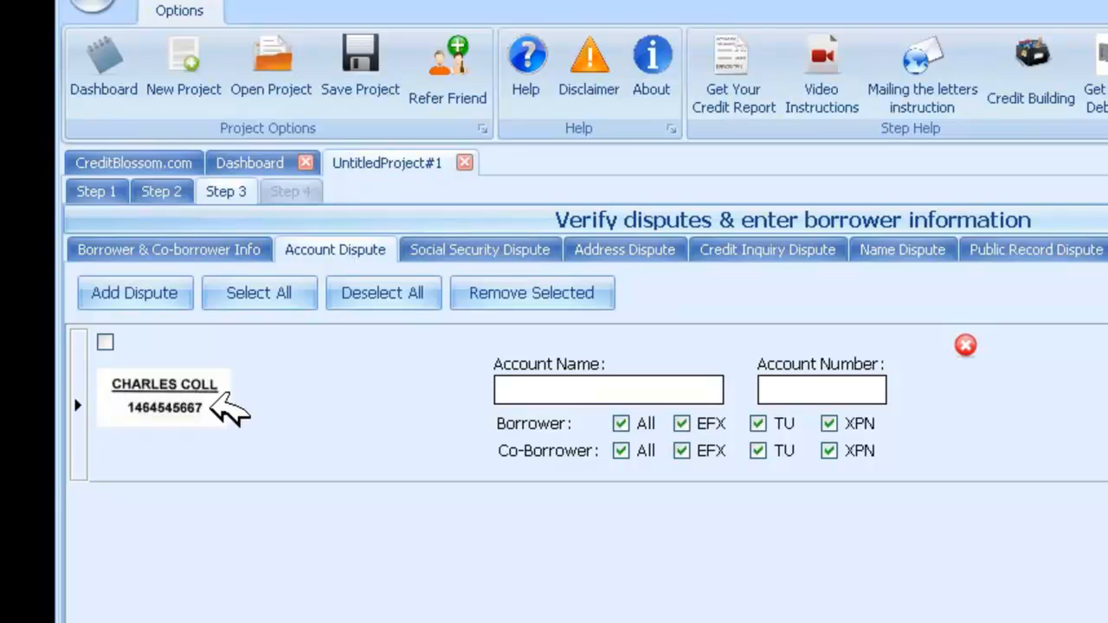
Fill in the collection account dispute's account name and account number.
{"action": "left_click", "coordinate": [519, 391]}
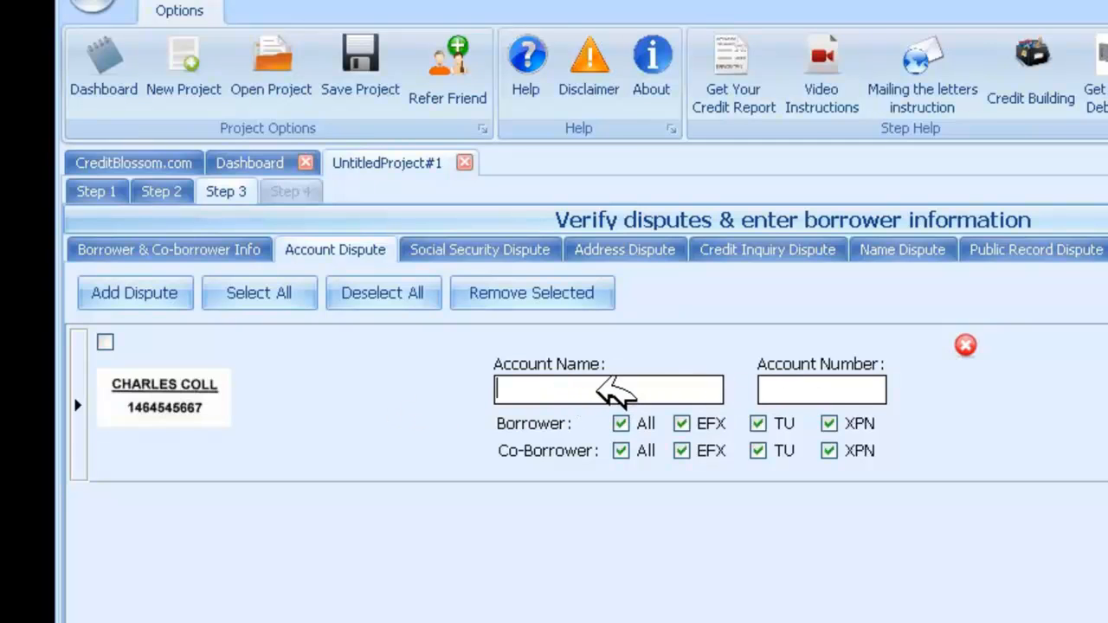
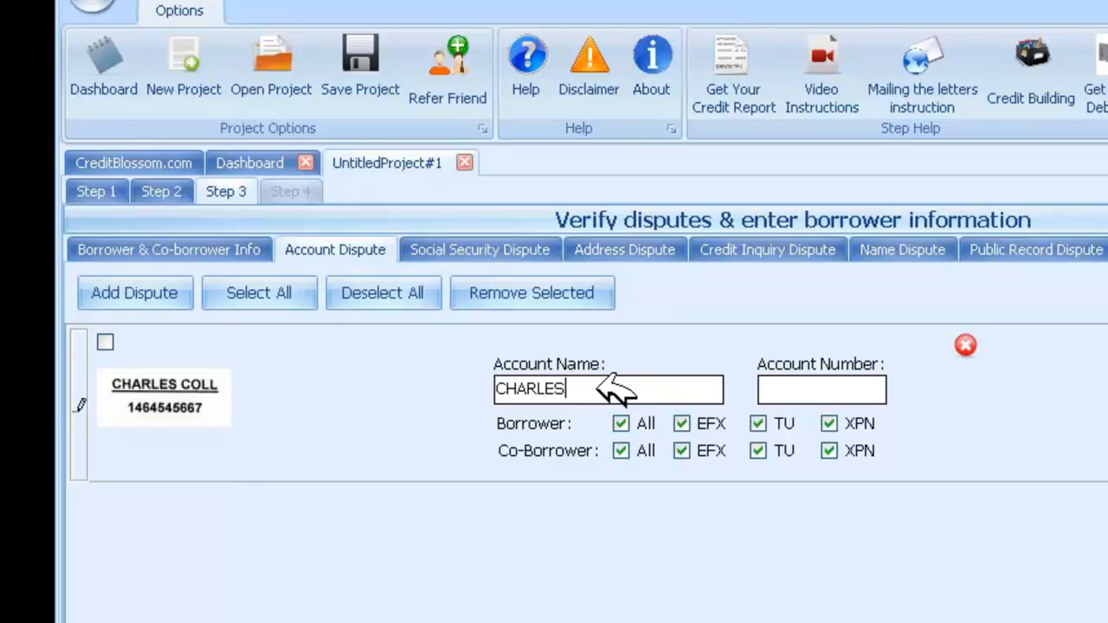
{"action": "key", "text": "Tab"}
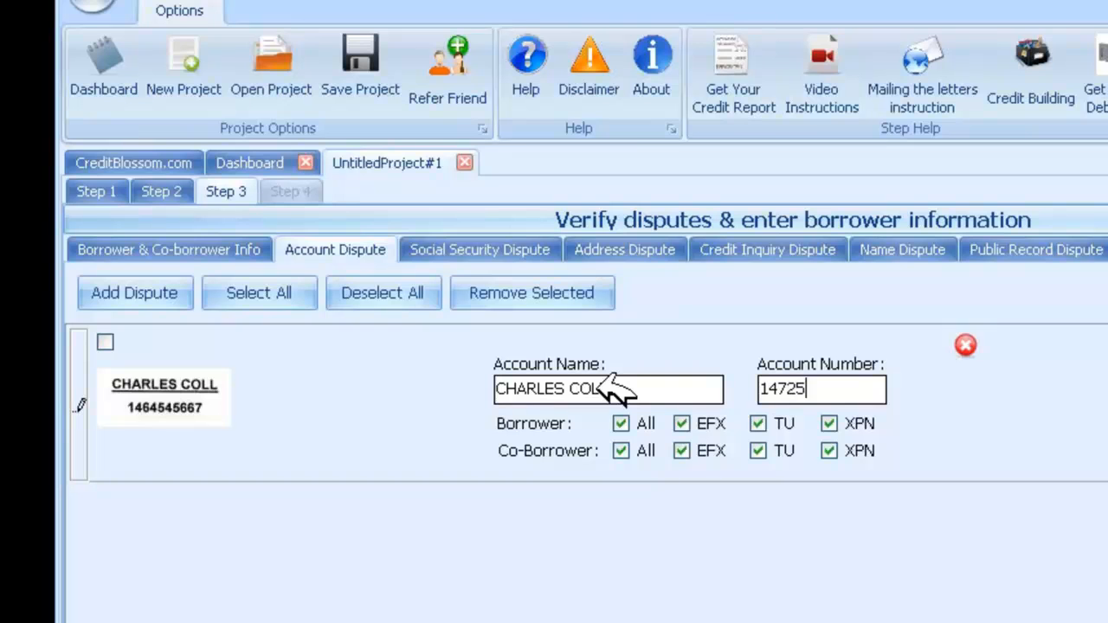
{"action": "left_click", "coordinate": [386, 381]}
{"action": "left_click", "coordinate": [1024, 371]}
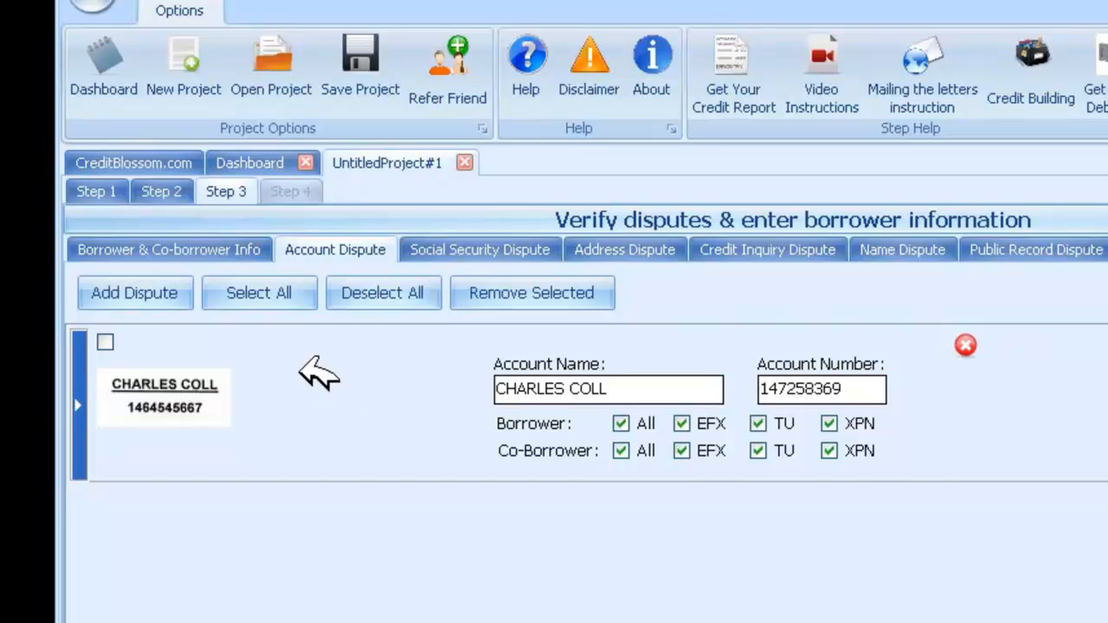
Add a blank account dispute and a blank Social Security dispute.
{"action": "left_click", "coordinate": [148, 293]}
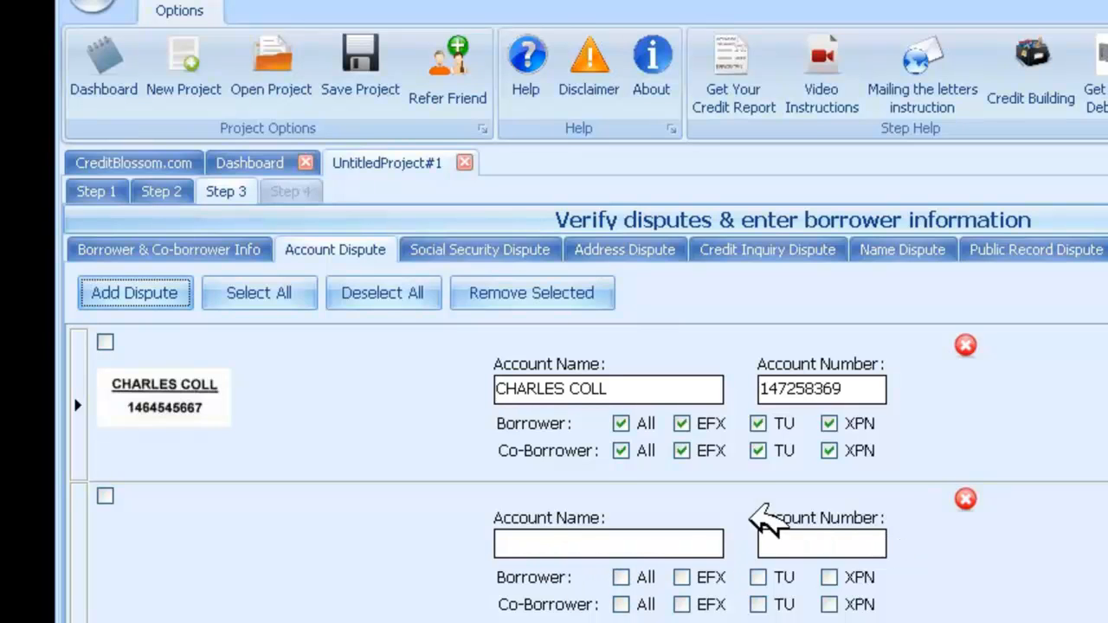
{"action": "left_click", "coordinate": [483, 250]}
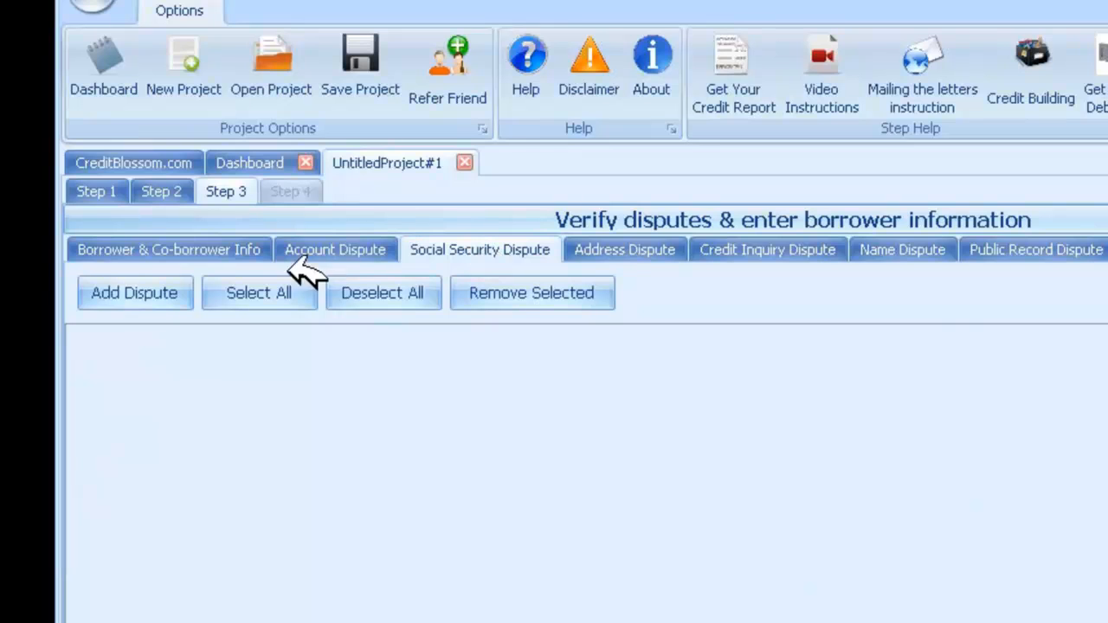
{"action": "left_click", "coordinate": [130, 293]}
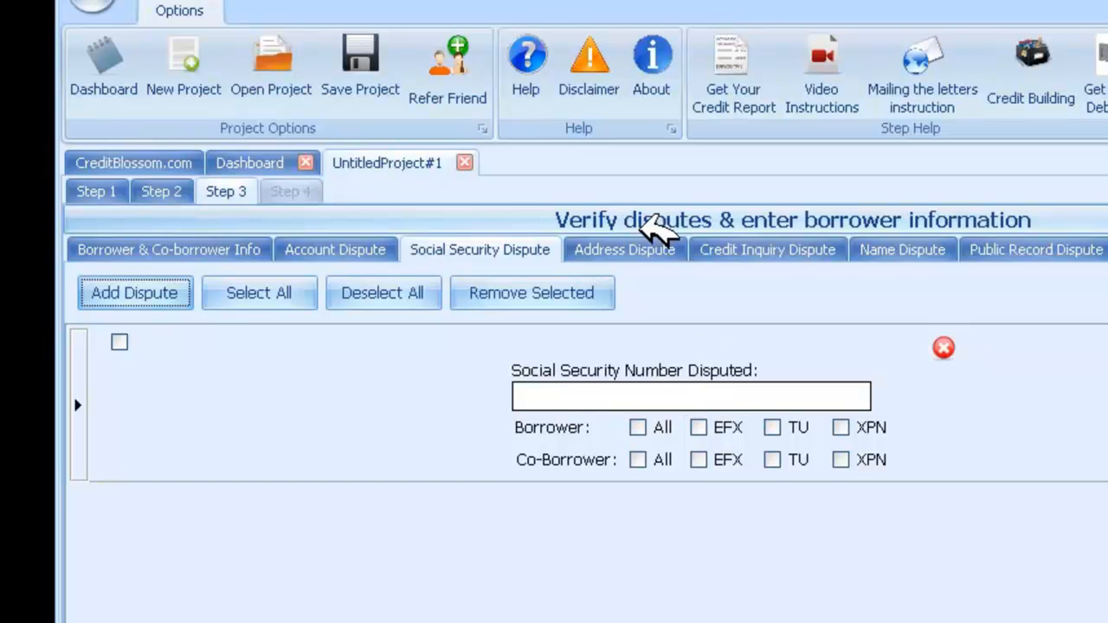
Review the address, credit inquiry, name and public record disputes, including the docket number fields of the judgment and bankruptcy.
{"action": "left_click", "coordinate": [636, 250]}
{"action": "left_click", "coordinate": [762, 249]}
{"action": "left_click", "coordinate": [909, 249]}
{"action": "left_click", "coordinate": [1039, 250]}
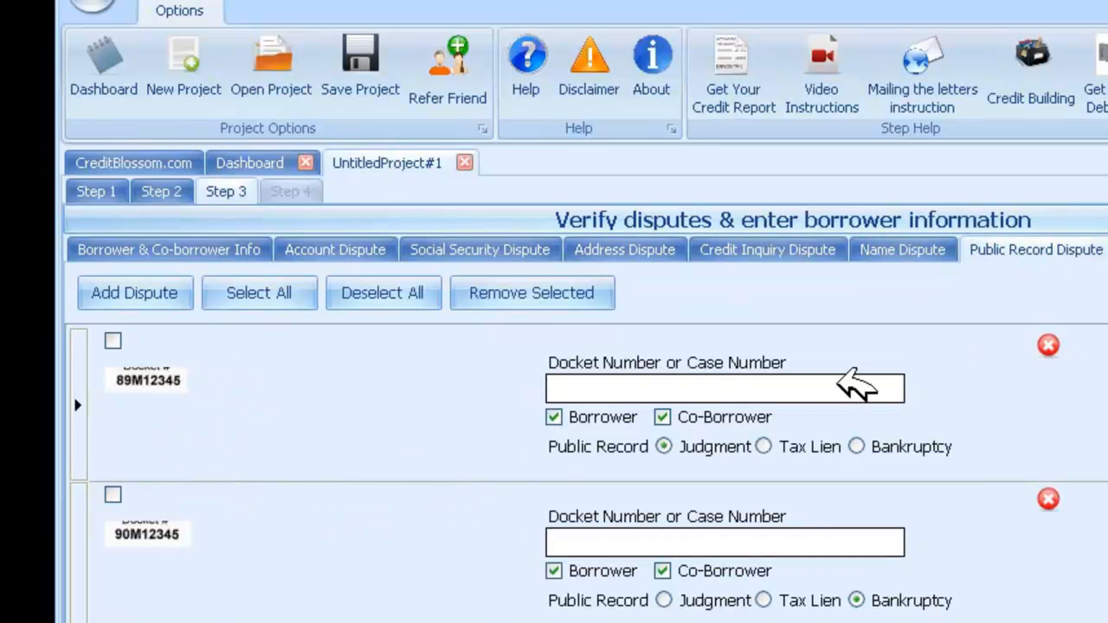
{"action": "left_click", "coordinate": [579, 392]}
{"action": "left_click", "coordinate": [571, 543]}
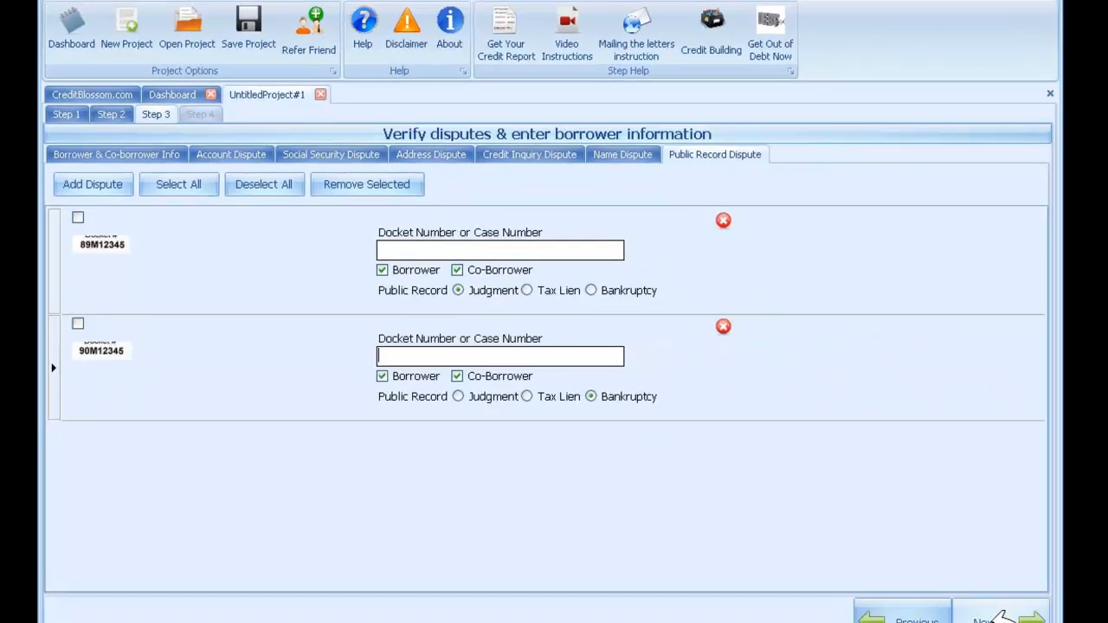
Try to proceed past the dispute verification without borrower information, and dismiss the error.
{"action": "left_click", "coordinate": [996, 616]}
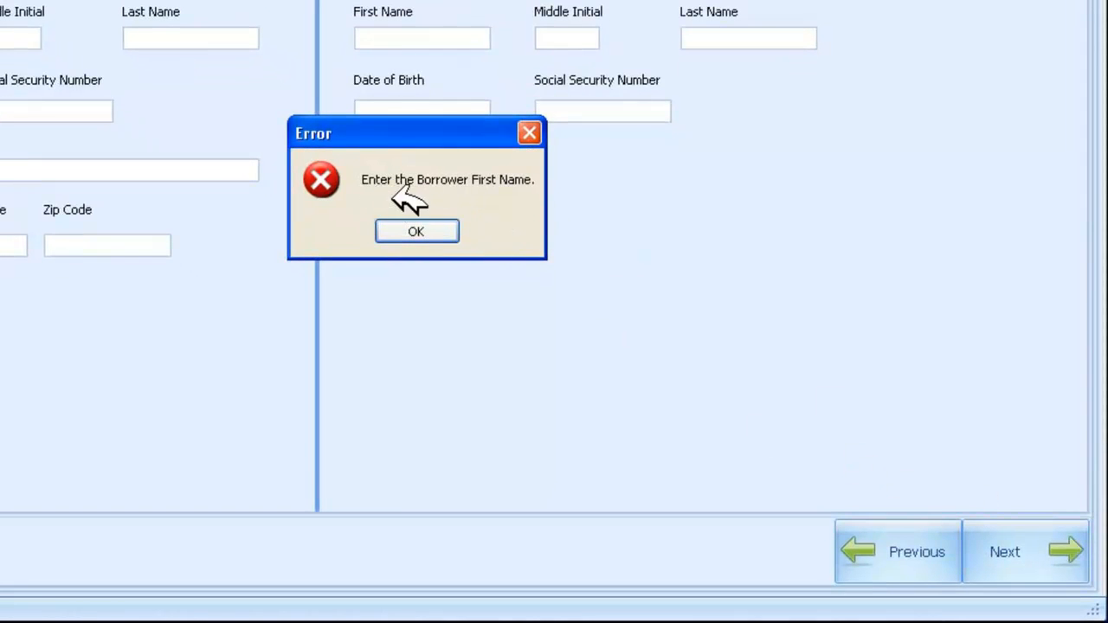
{"action": "left_click", "coordinate": [423, 232]}
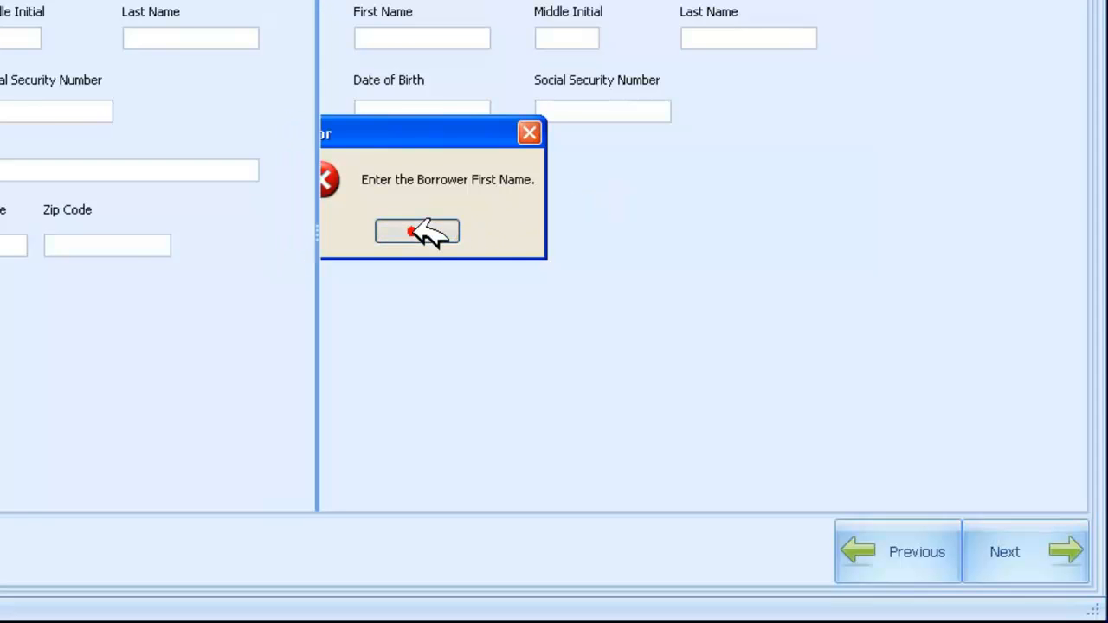